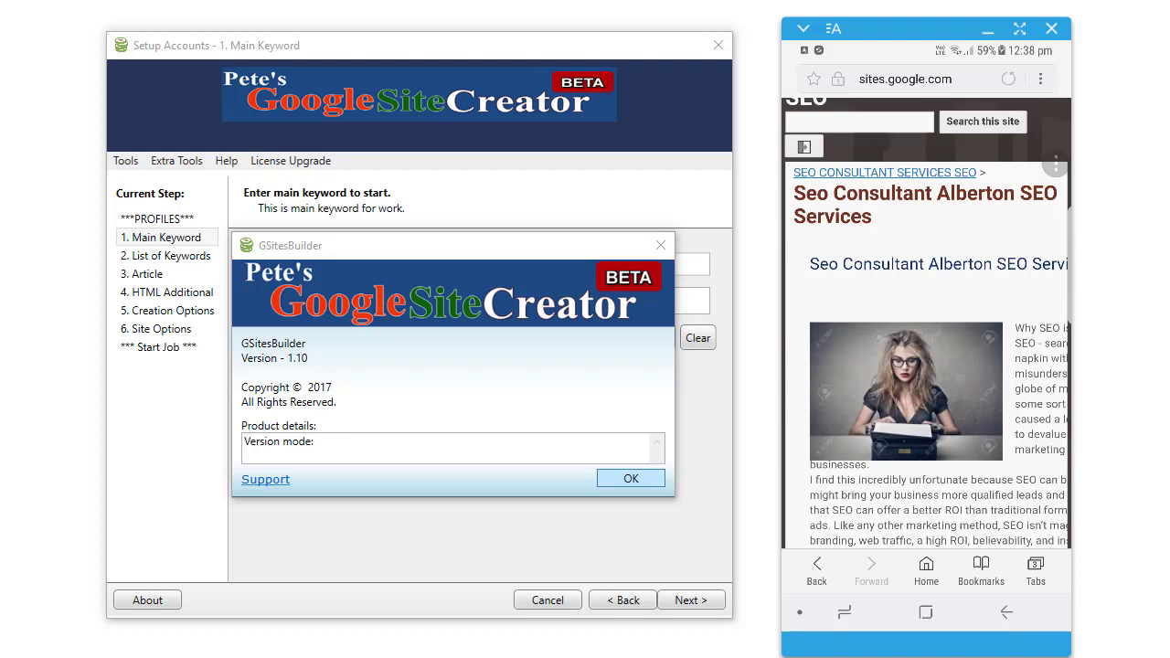
- Close the version information dialog of the site creator
mouse_move(175, 303)
mouse_down()
mouse_move(283, 422)
mouse_move(361, 304)
mouse_move(274, 301)
mouse_up()
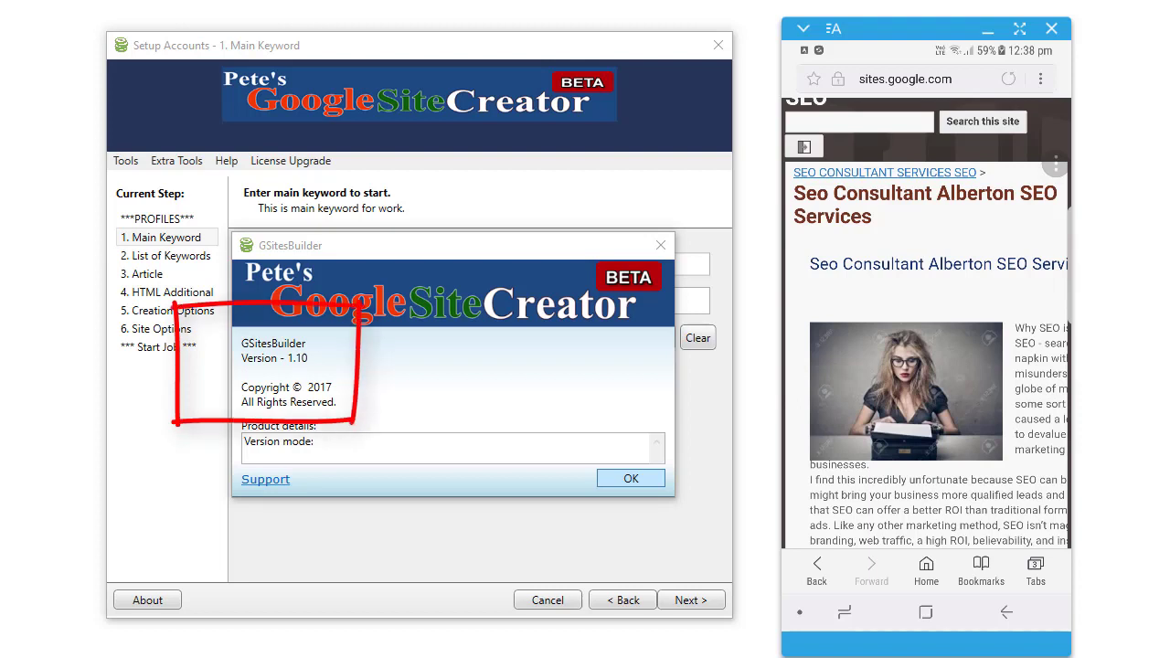
key(Escape)
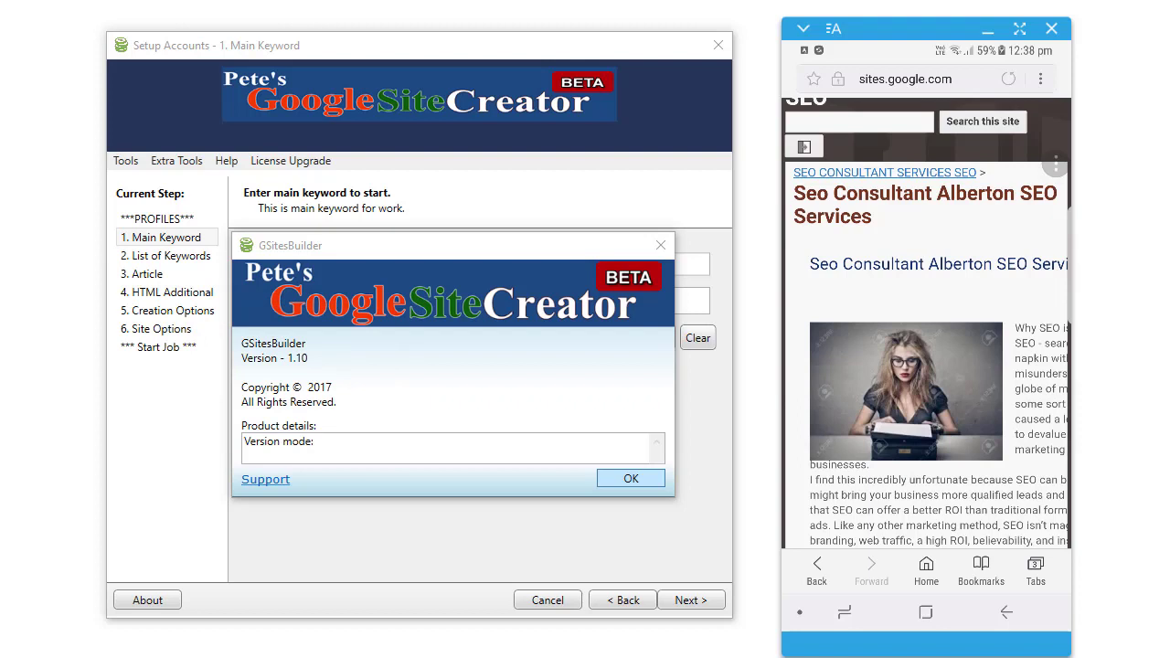
click(627, 479)
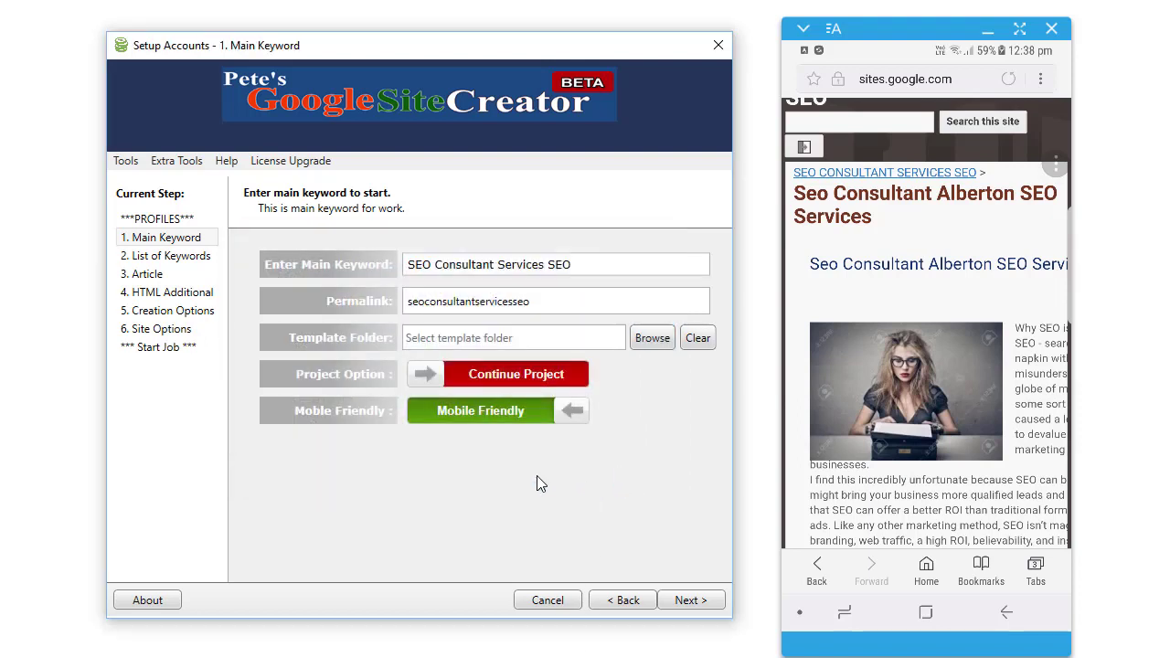
- Toggle the mobile-friendly option off and on again, and switch the project option to Repeat Project
click(460, 413)
click(463, 417)
click(508, 378)
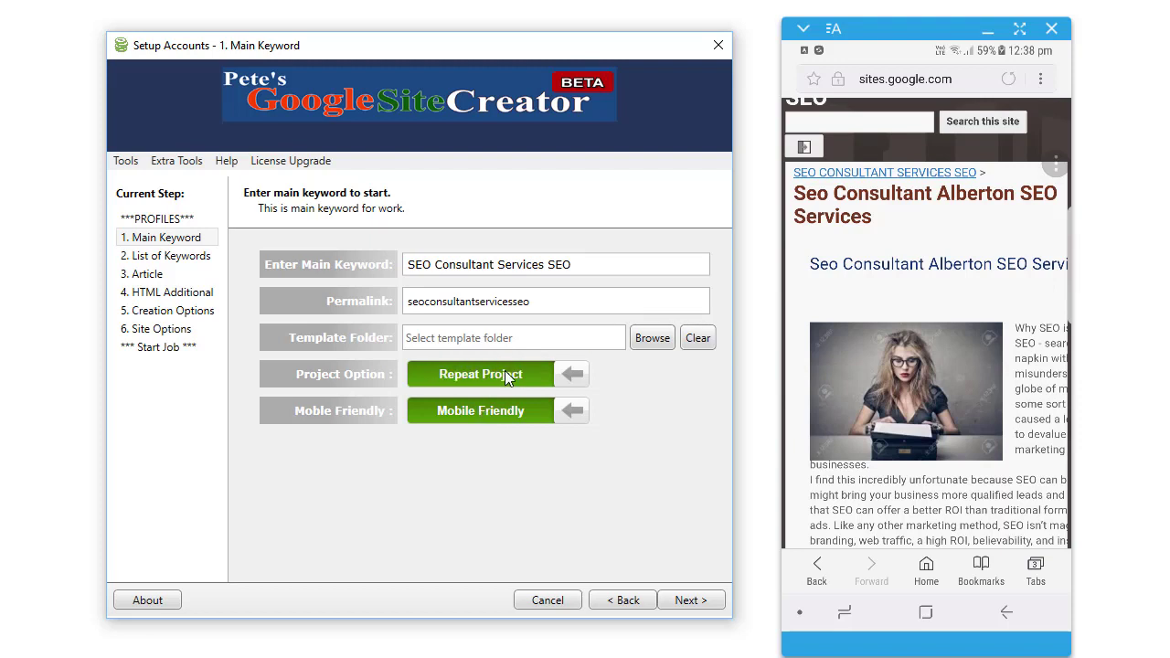
click(507, 377)
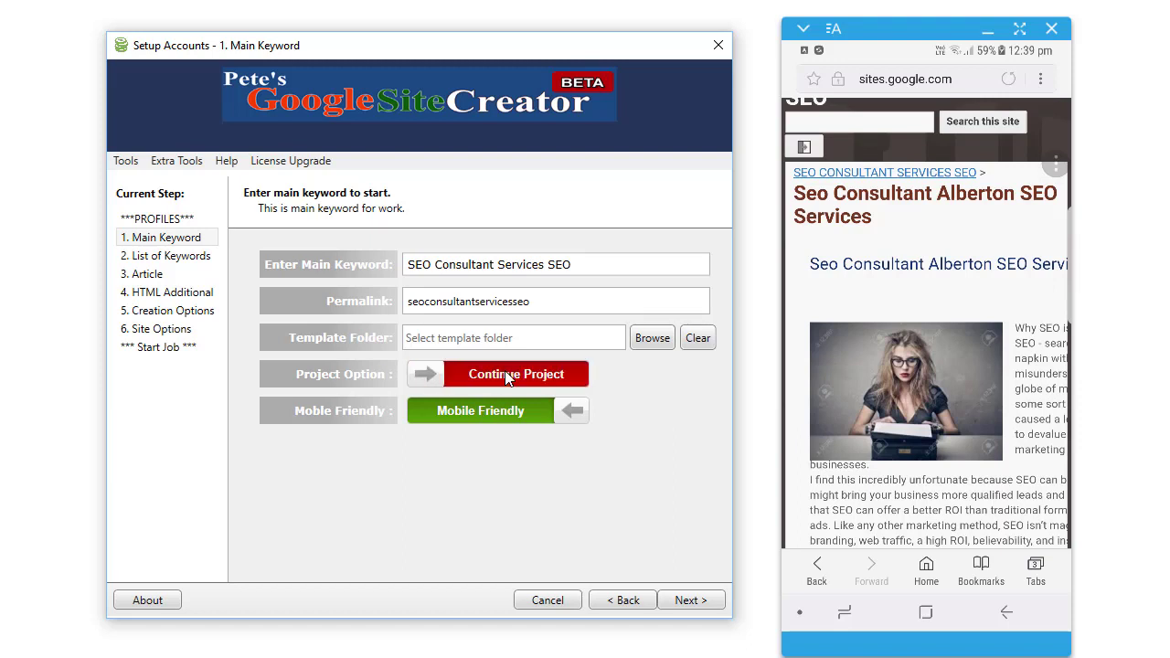
click(508, 379)
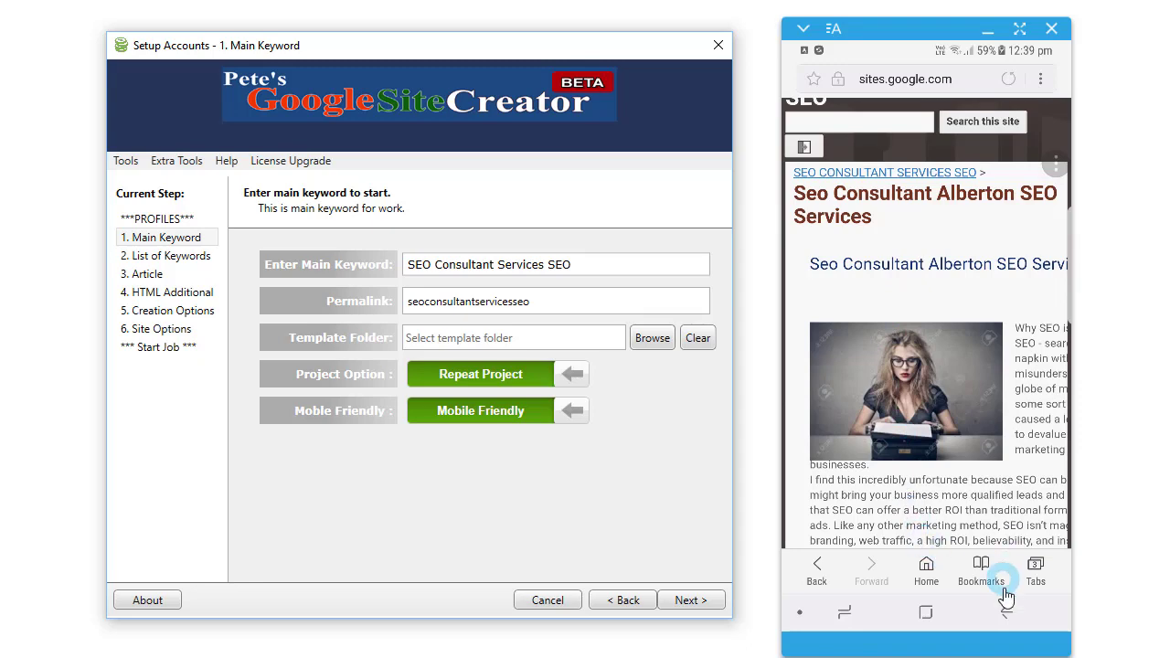
- In the mirrored phone browser, view the desktop-layout Advancetown page in its tab, then return to the mobile-layout Alberton page
click(1037, 570)
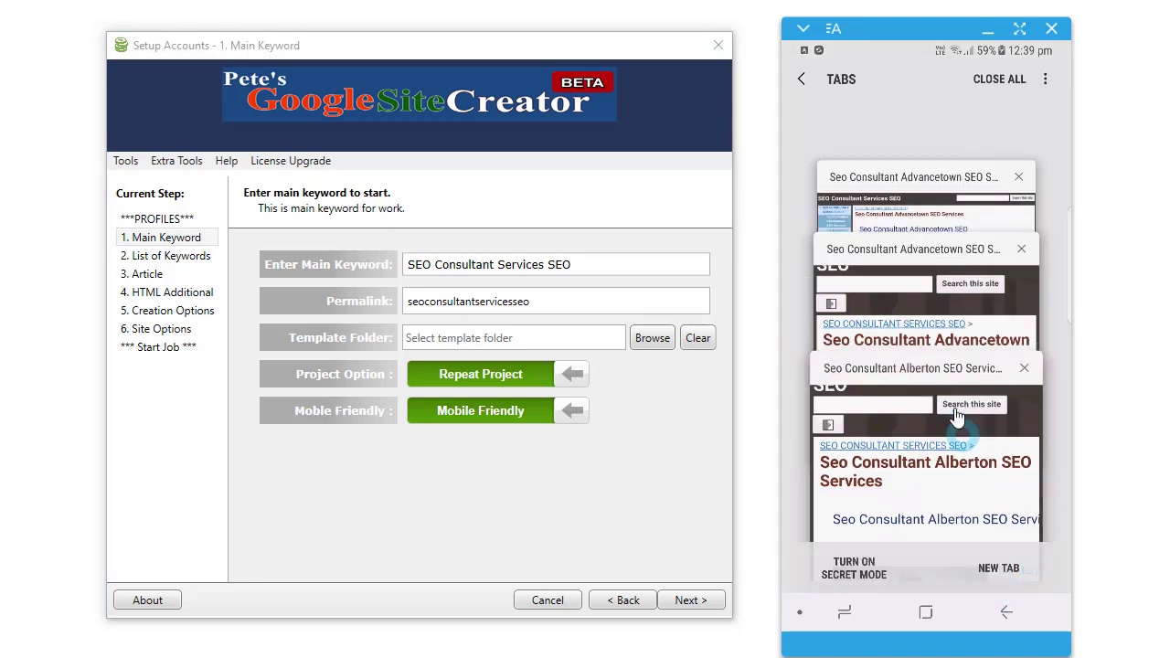
click(937, 196)
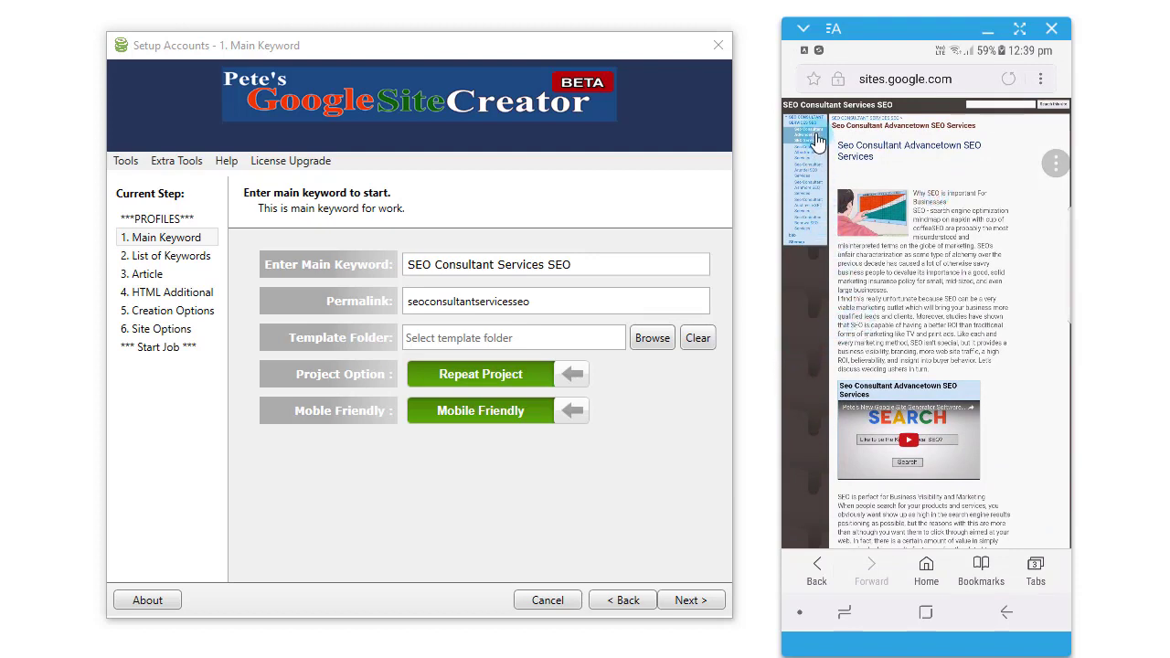
click(1037, 566)
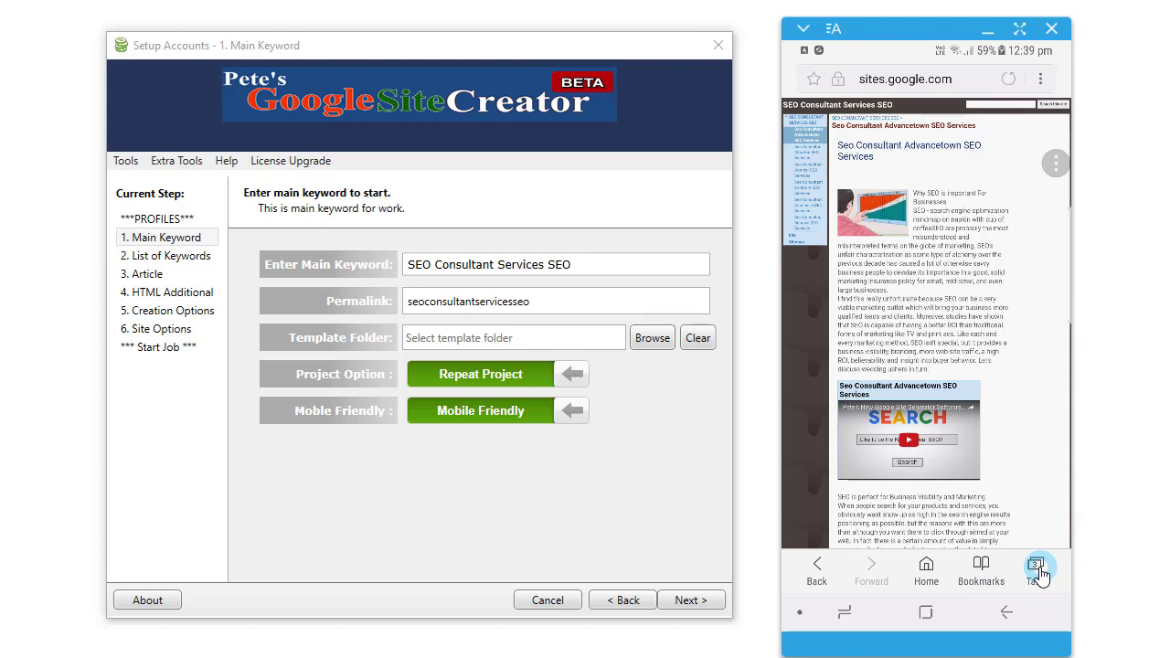
click(960, 507)
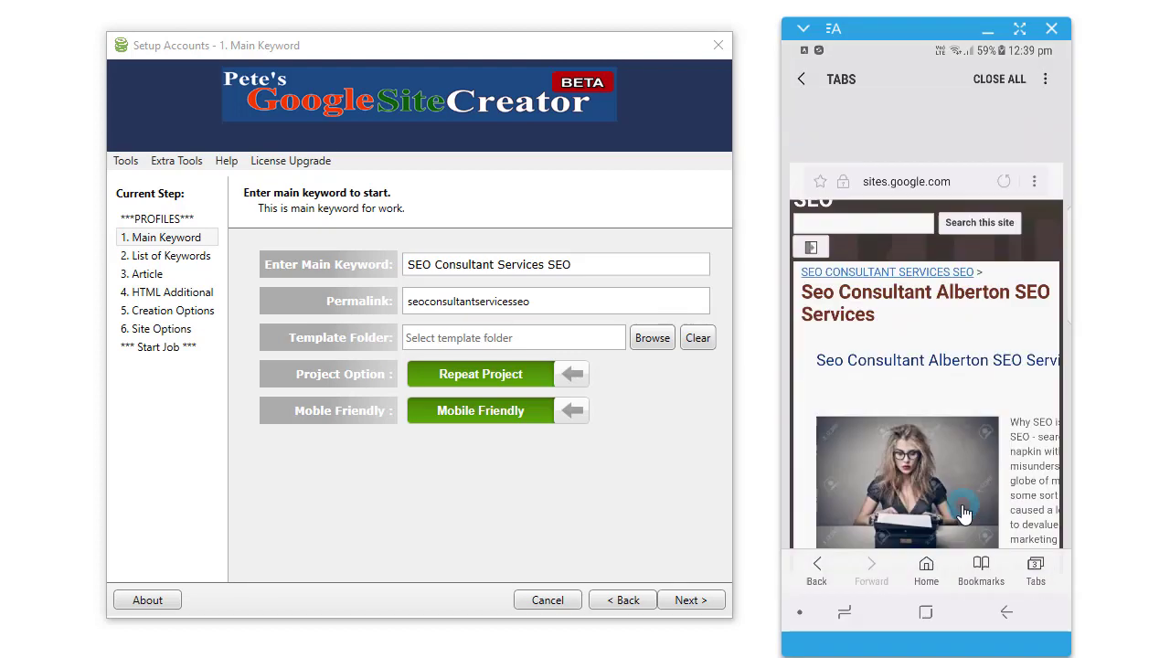
- Examine the article, embedded video and map on the mobile-layout Alberton page
scroll(959, 507, down, 3)
drag(777, 413, 833, 305)
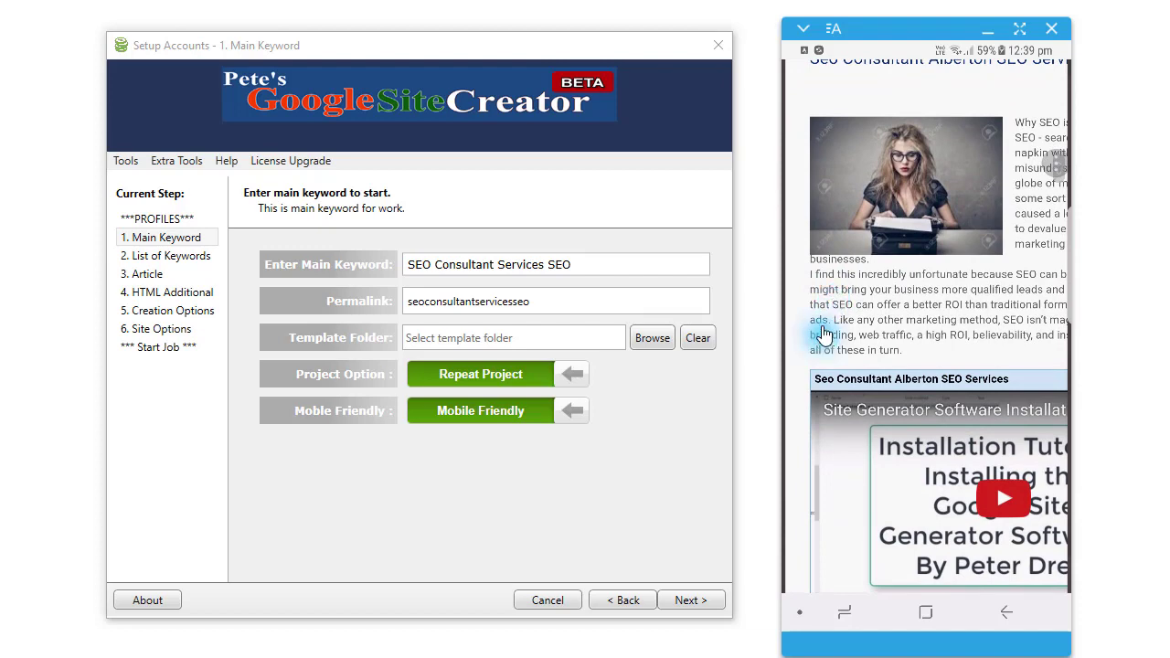
scroll(808, 414, down, 3)
drag(835, 597, 862, 292)
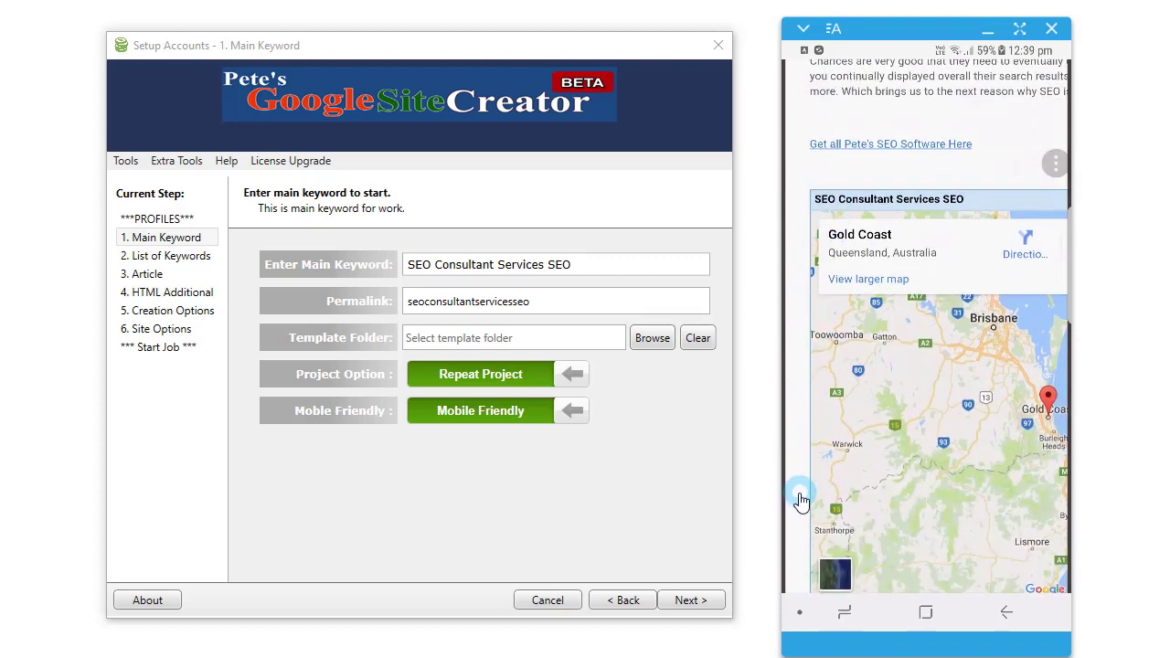
drag(798, 470, 816, 294)
drag(796, 476, 804, 451)
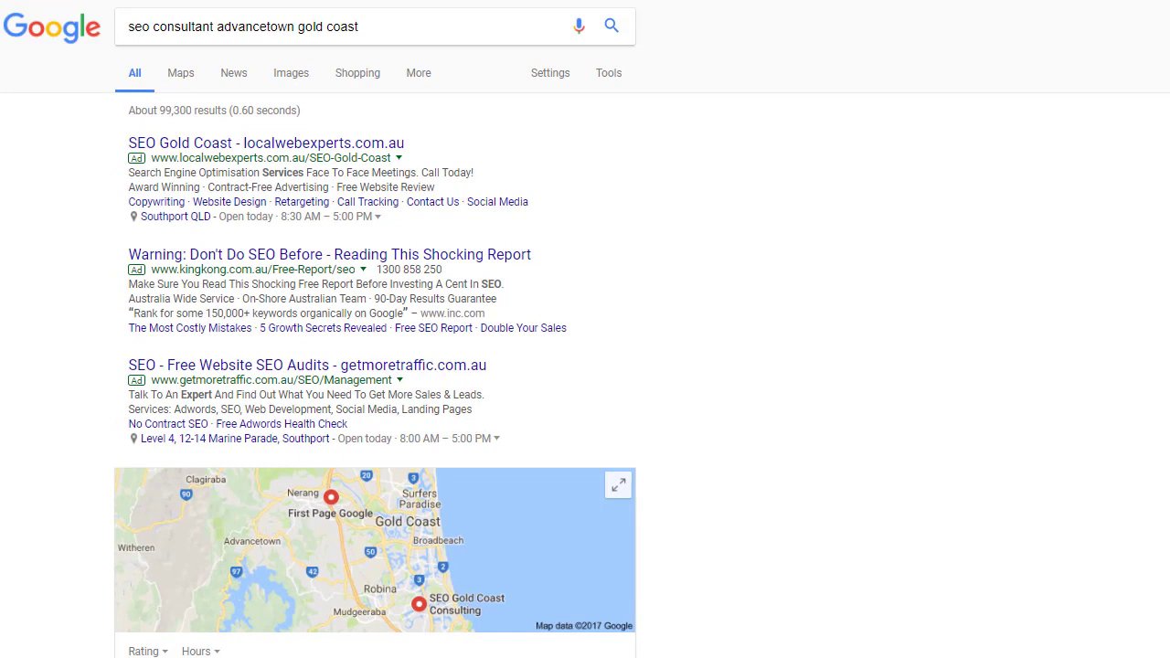
- In the Google results for "seo consultant advancetown gold coast", review the organic listings and highlight the blogspot.com addresses
scroll(585, 365, down, 6)
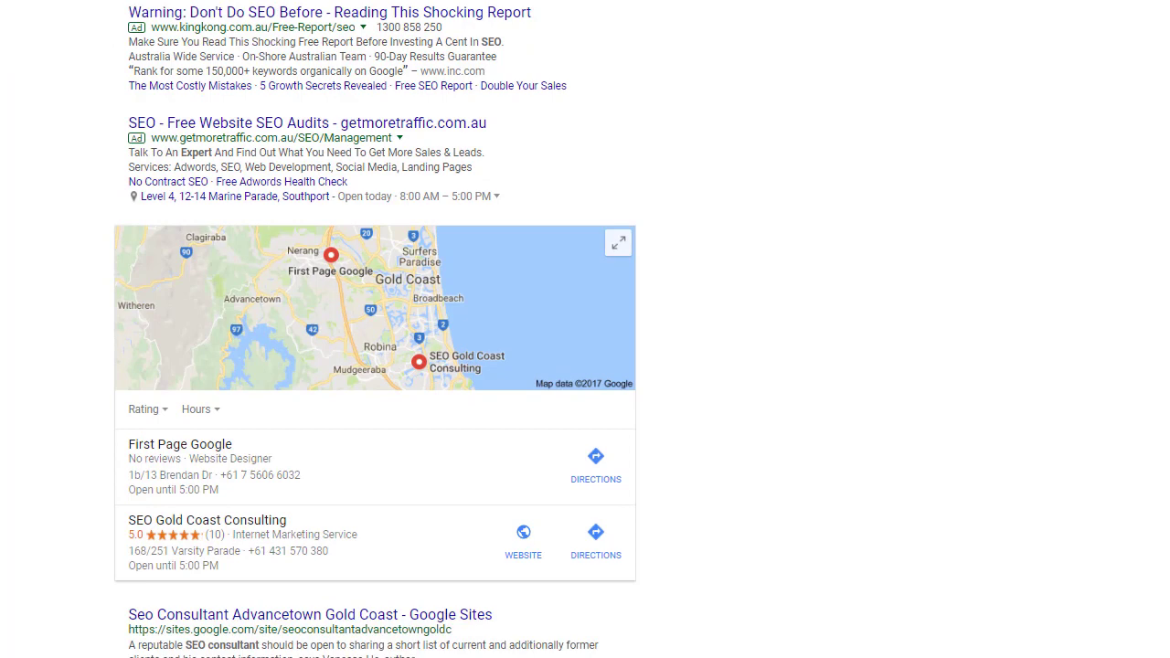
scroll(374, 327, down, 3)
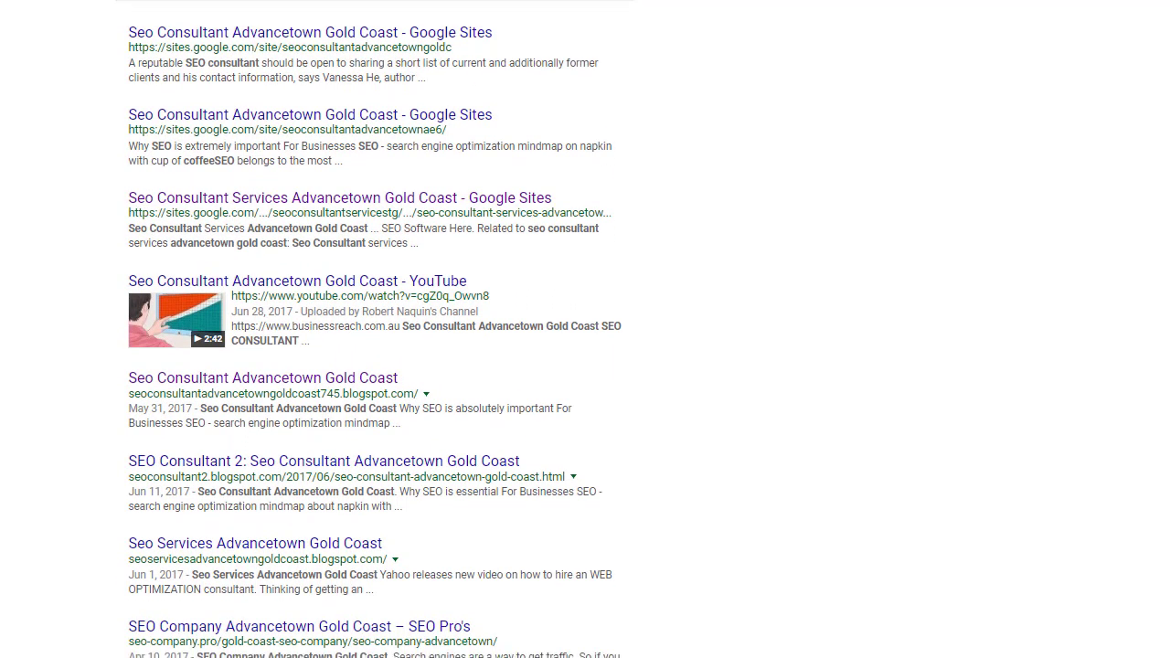
scroll(375, 335, down, 1)
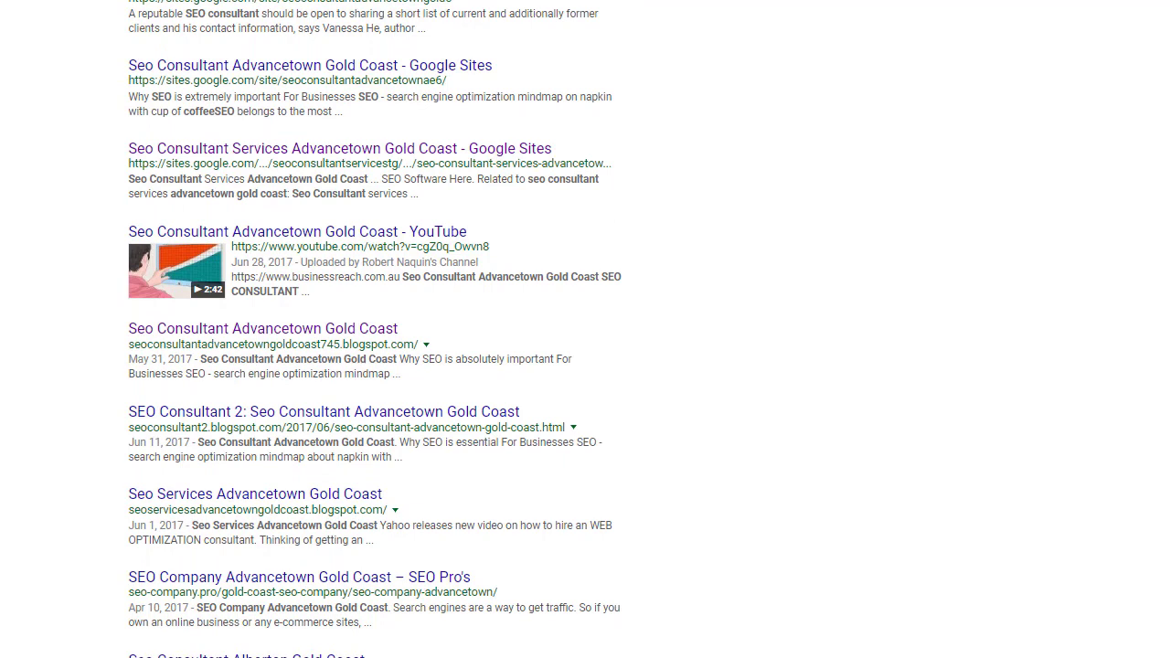
scroll(375, 329, down, 1)
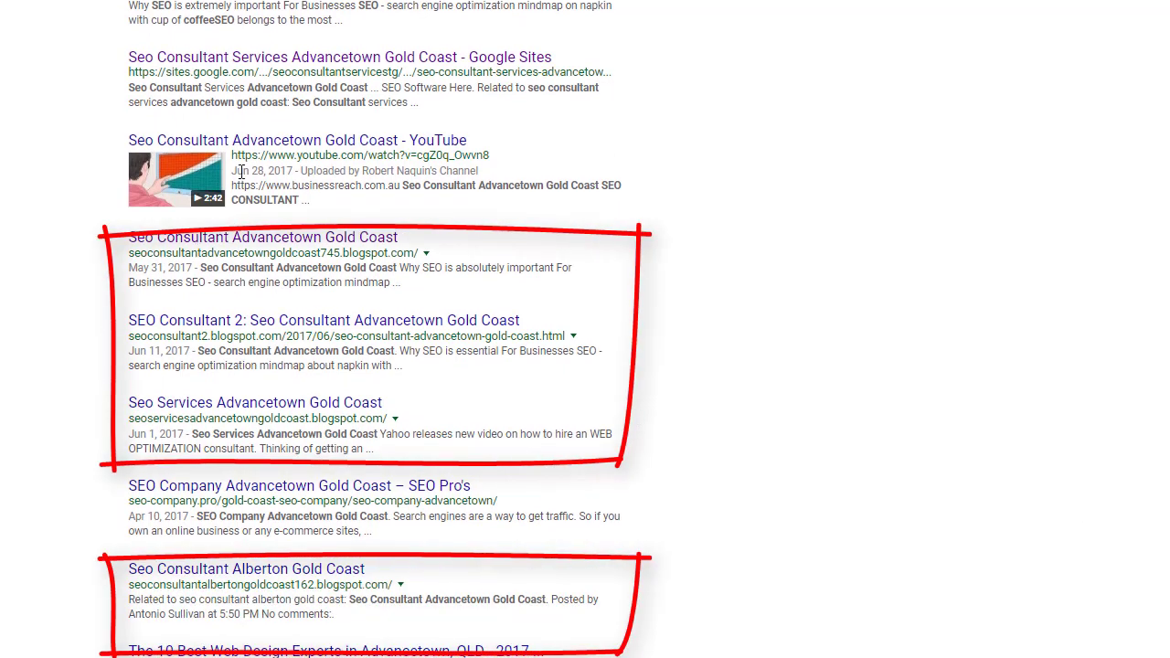
drag(269, 253, 364, 254)
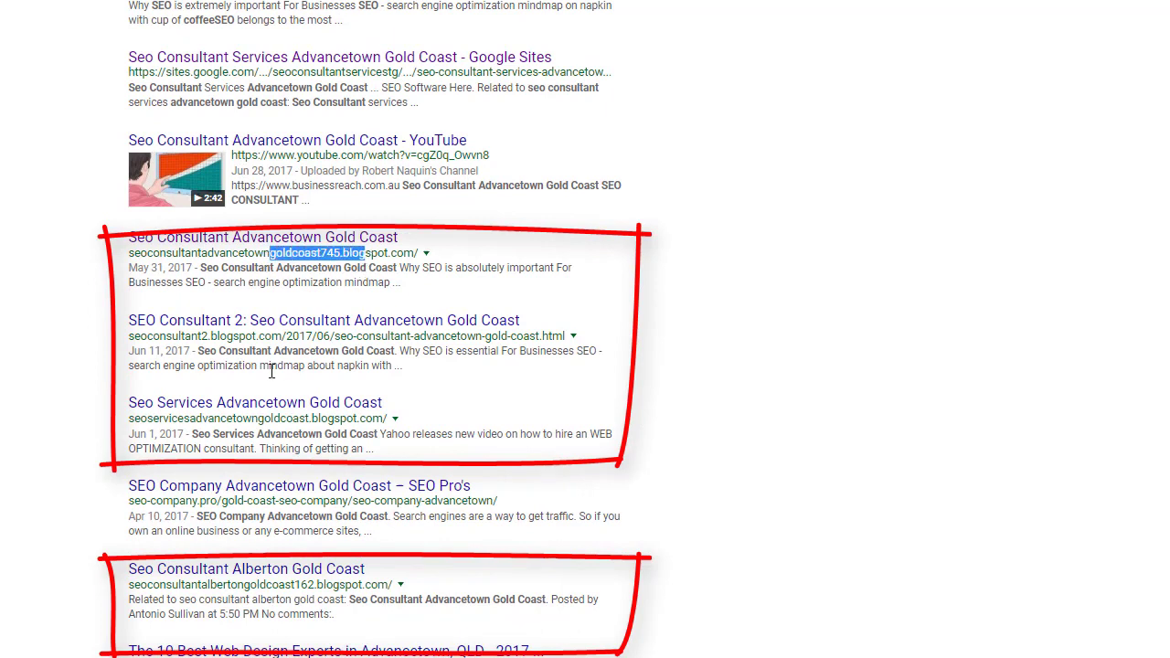
drag(229, 338, 393, 352)
drag(233, 419, 324, 419)
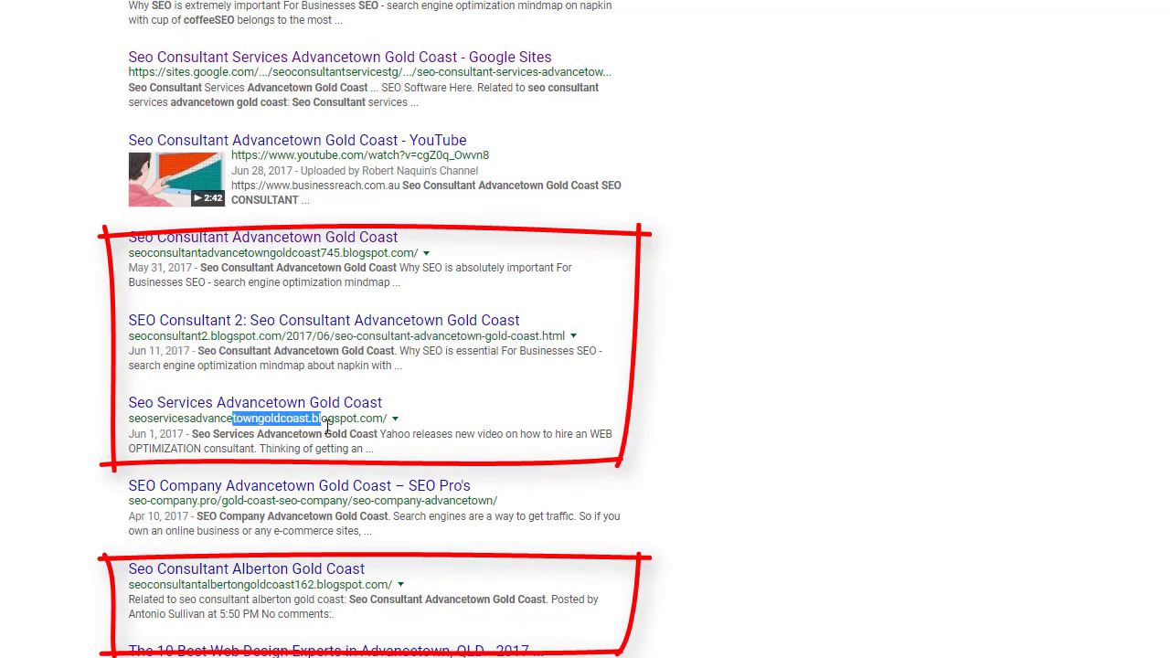
drag(243, 585, 336, 589)
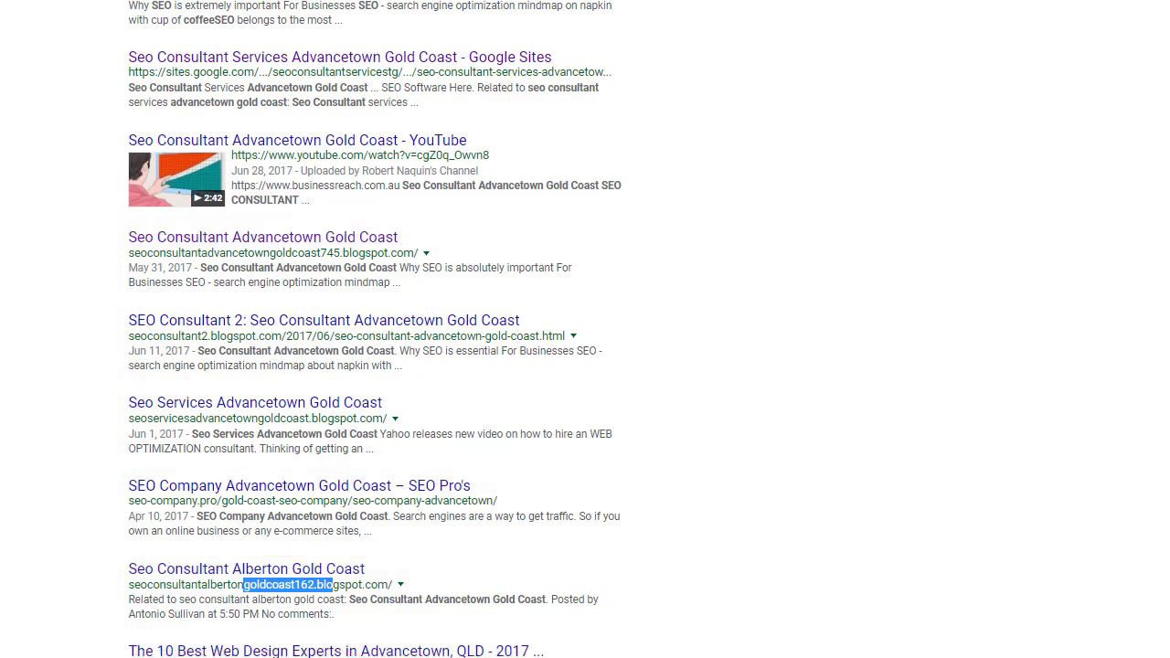
- Remove "gold coast" from the Google query and search for "seo consultant advancetown"
scroll(374, 329, up, 15)
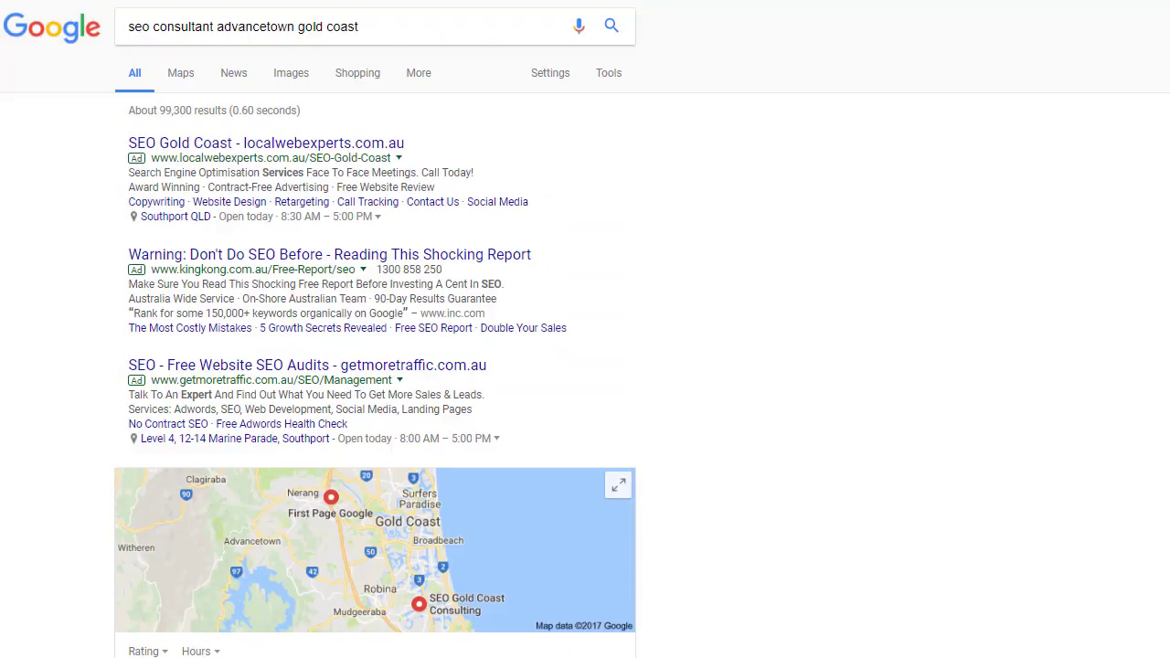
scroll(375, 329, down, 1)
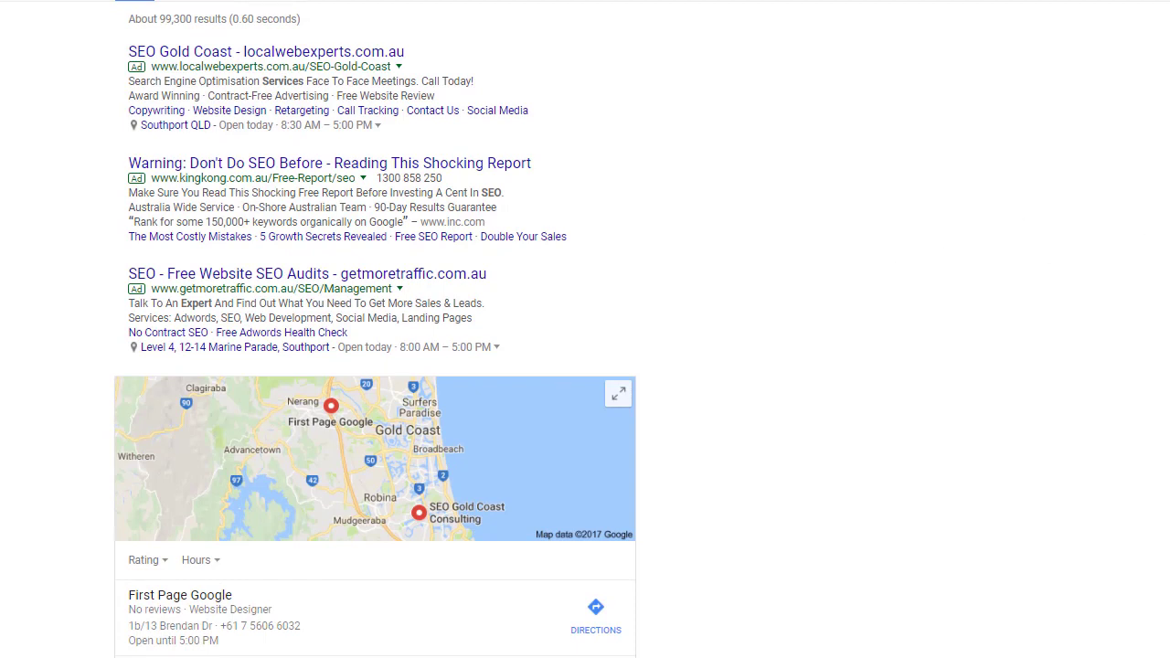
scroll(585, 329, up, 1)
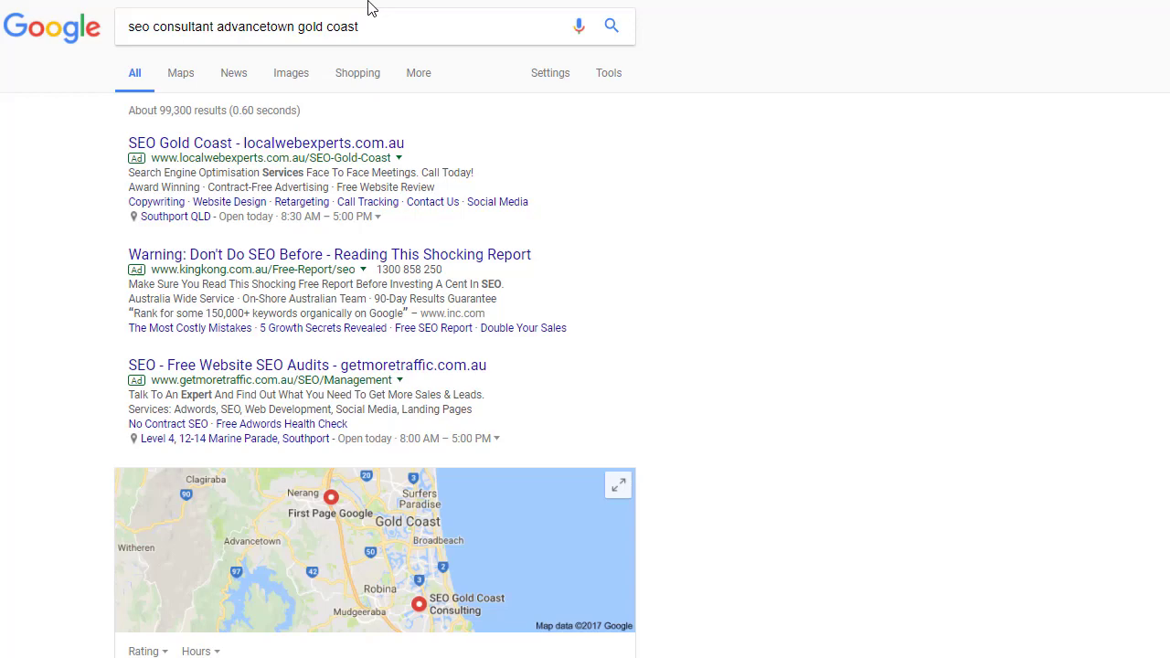
drag(298, 25, 418, 33)
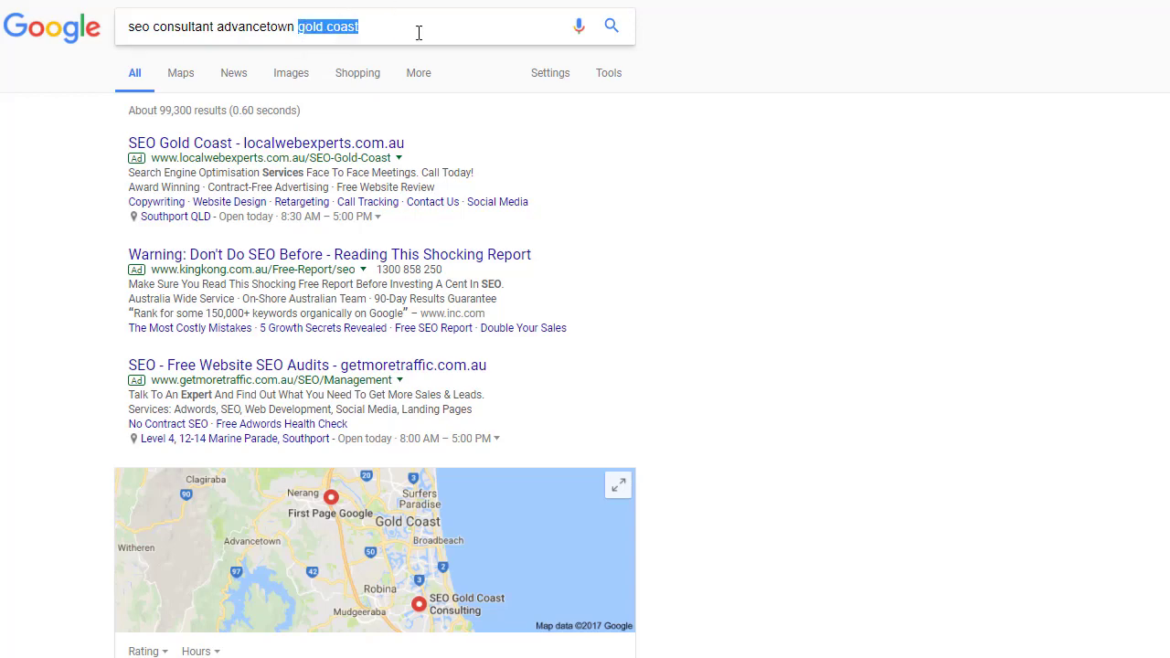
key(BackSpace)
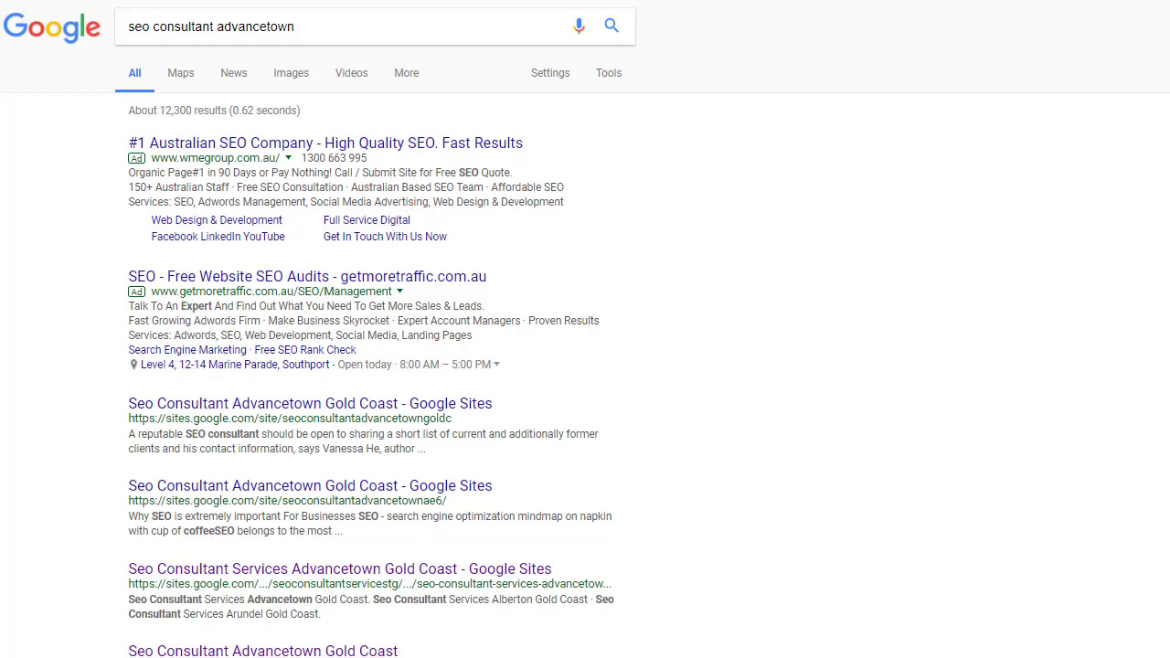
- Examine the organic results for "seo consultant advancetown", highlighting the blogspot.com addresses among them
scroll(1005, 517, down, 5)
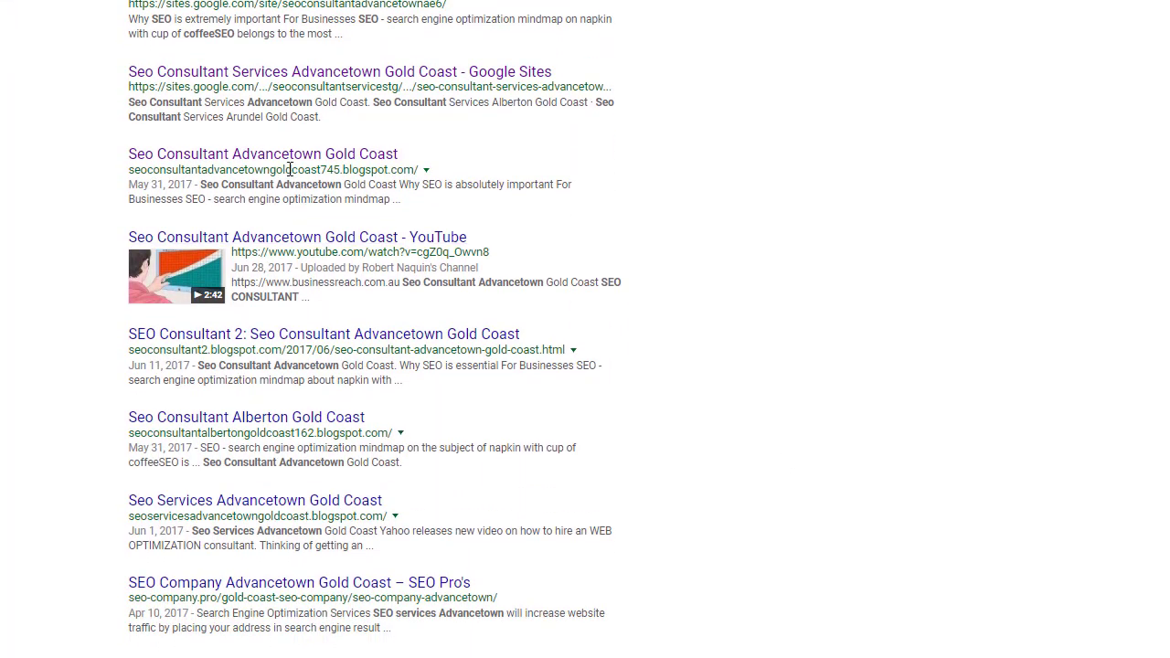
drag(285, 170, 379, 170)
scroll(256, 333, down, 1)
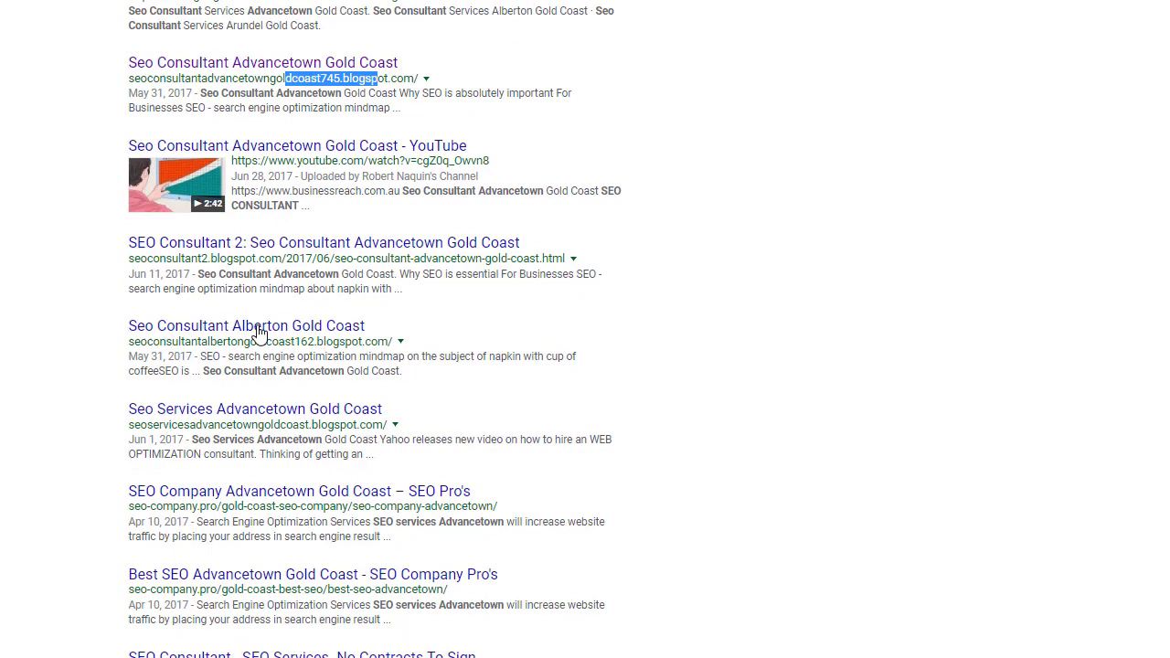
click(272, 260)
drag(265, 260, 338, 261)
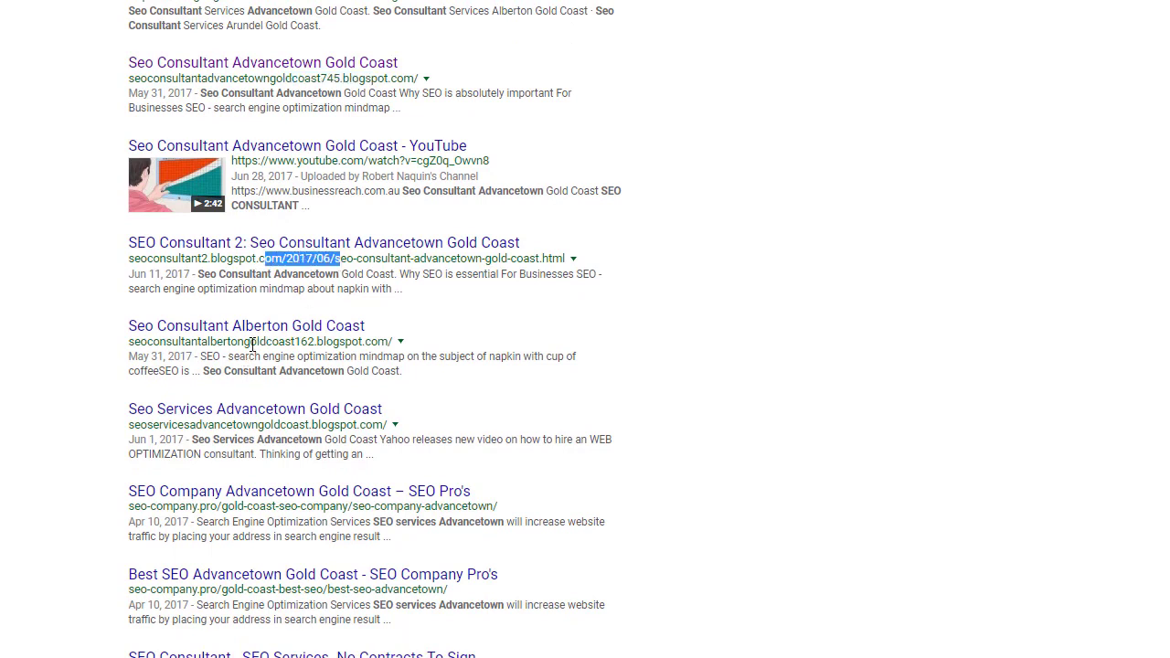
drag(249, 342, 307, 342)
drag(225, 425, 366, 462)
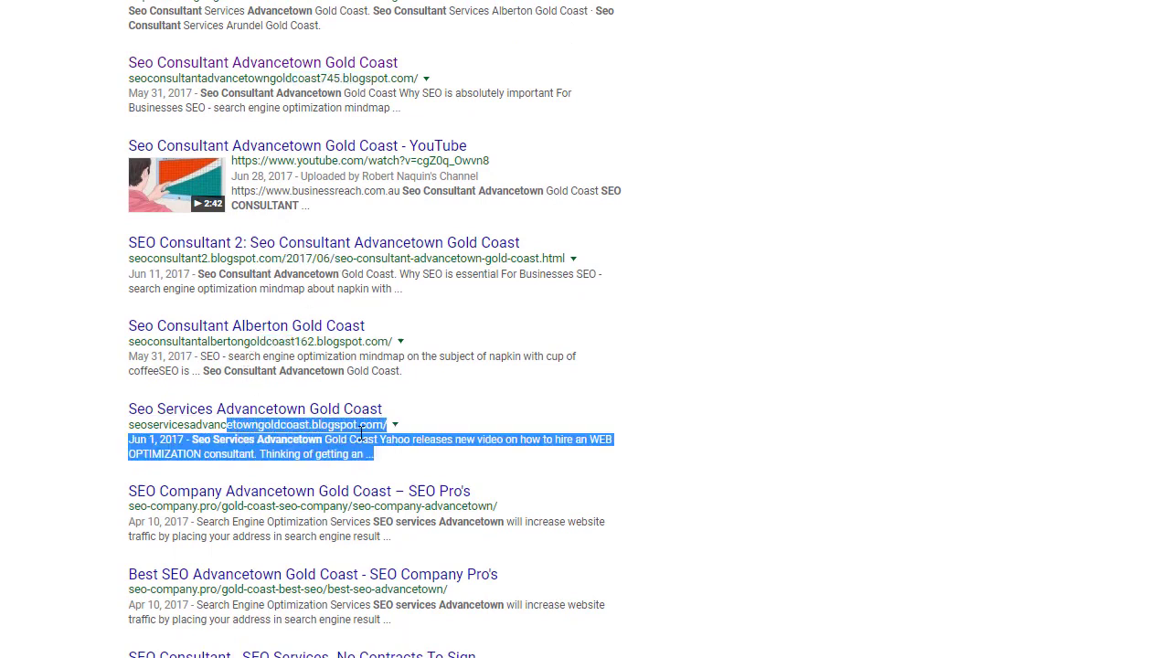
scroll(757, 421, down, 1)
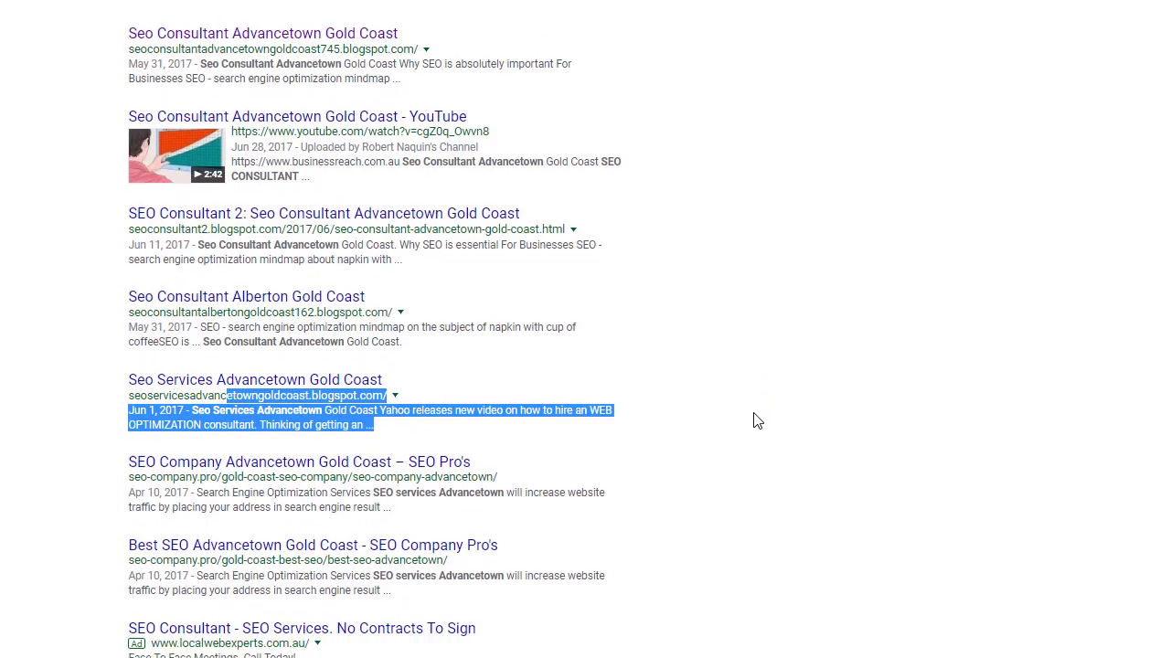
scroll(757, 420, up, 1)
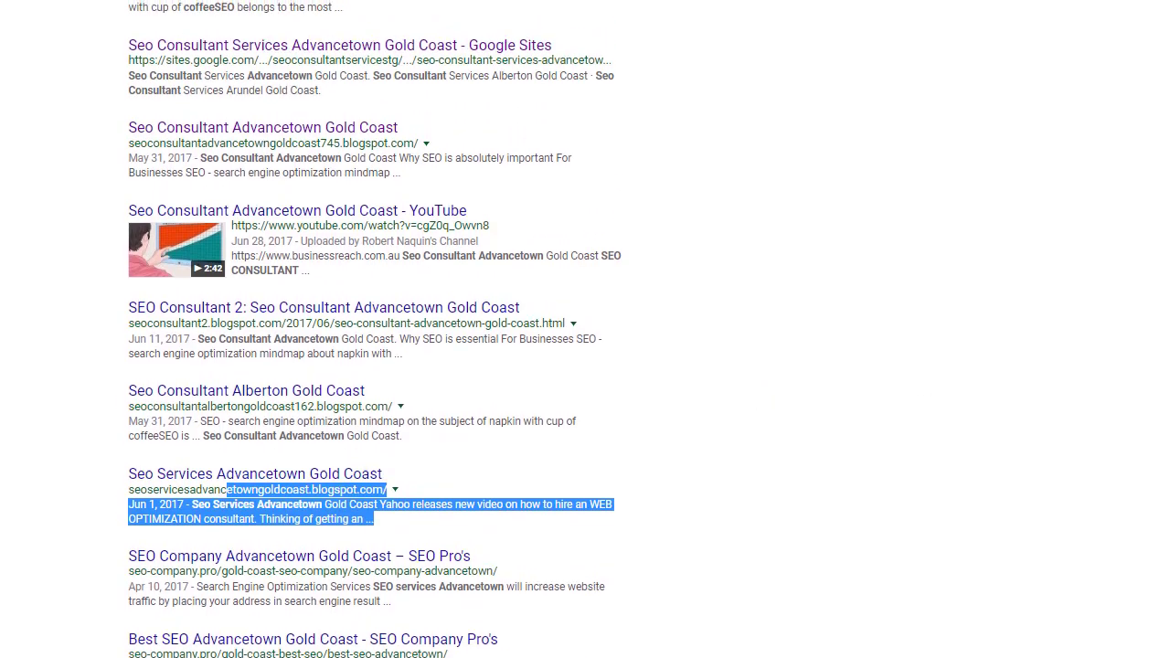
scroll(585, 329, up, 5)
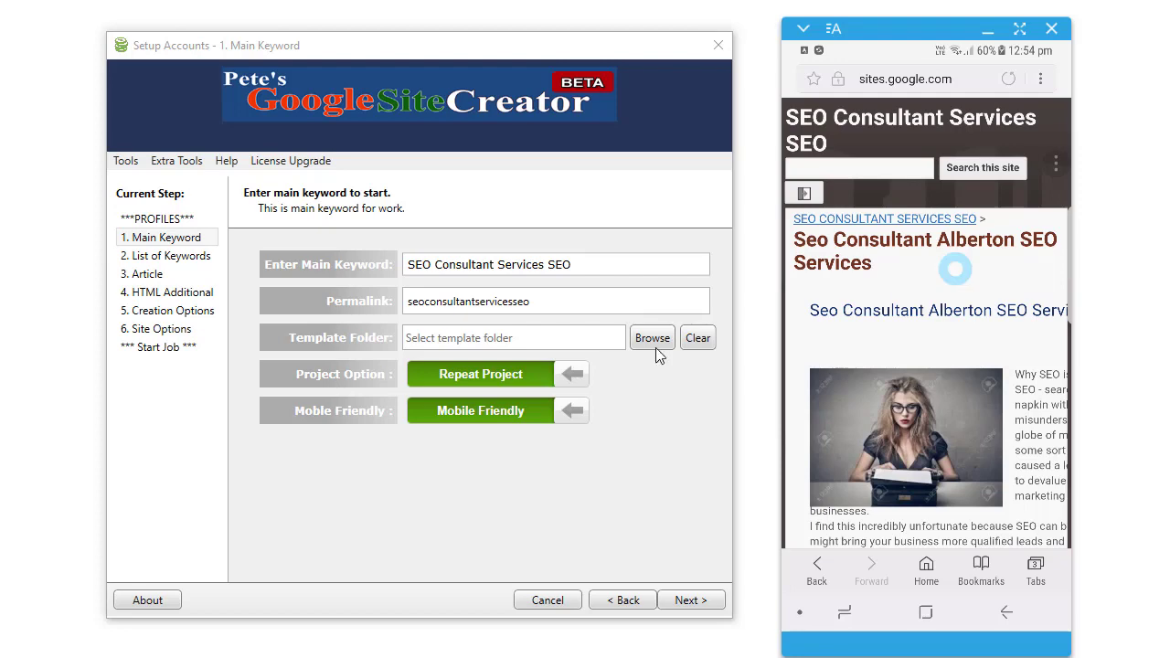
- Switch back to the site creator, view its version information and move that dialog fully into view before closing it
click(148, 600)
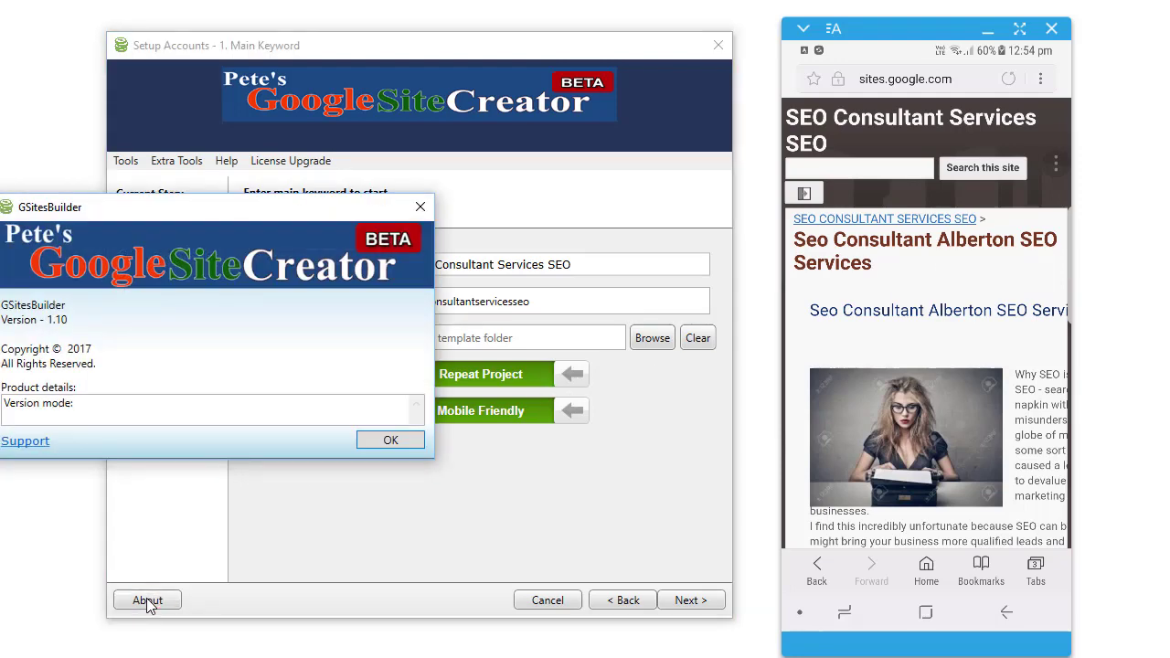
drag(230, 206, 443, 213)
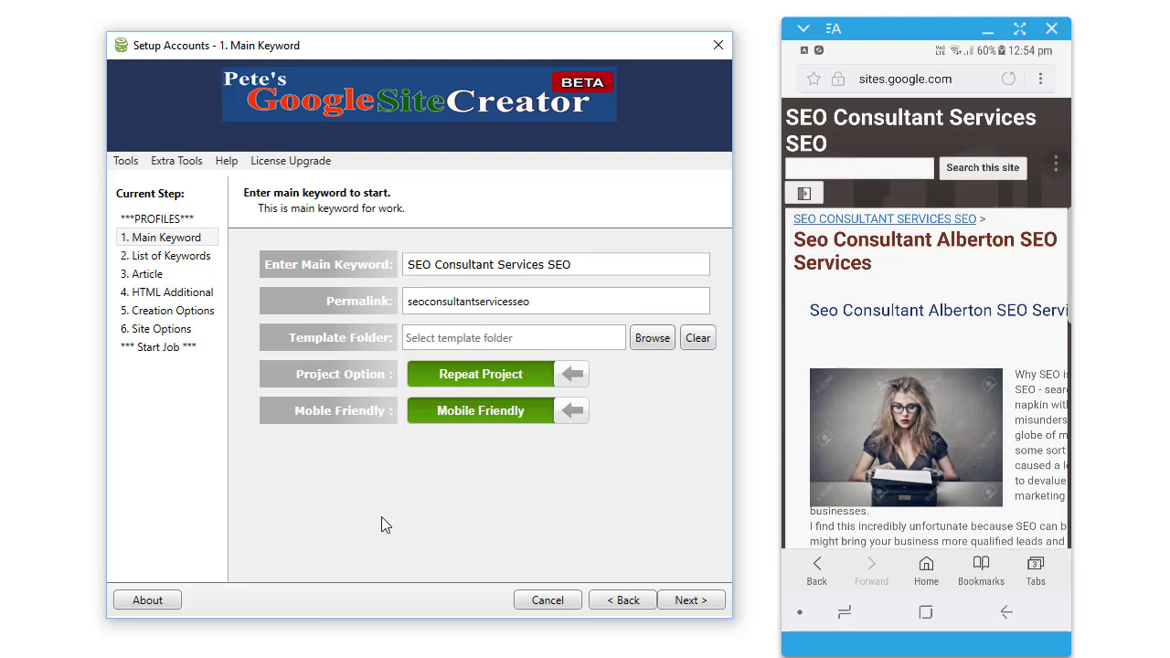
- Switch the site creator's setting to Disable Mobile Friendly and back to Mobile Friendly
click(485, 412)
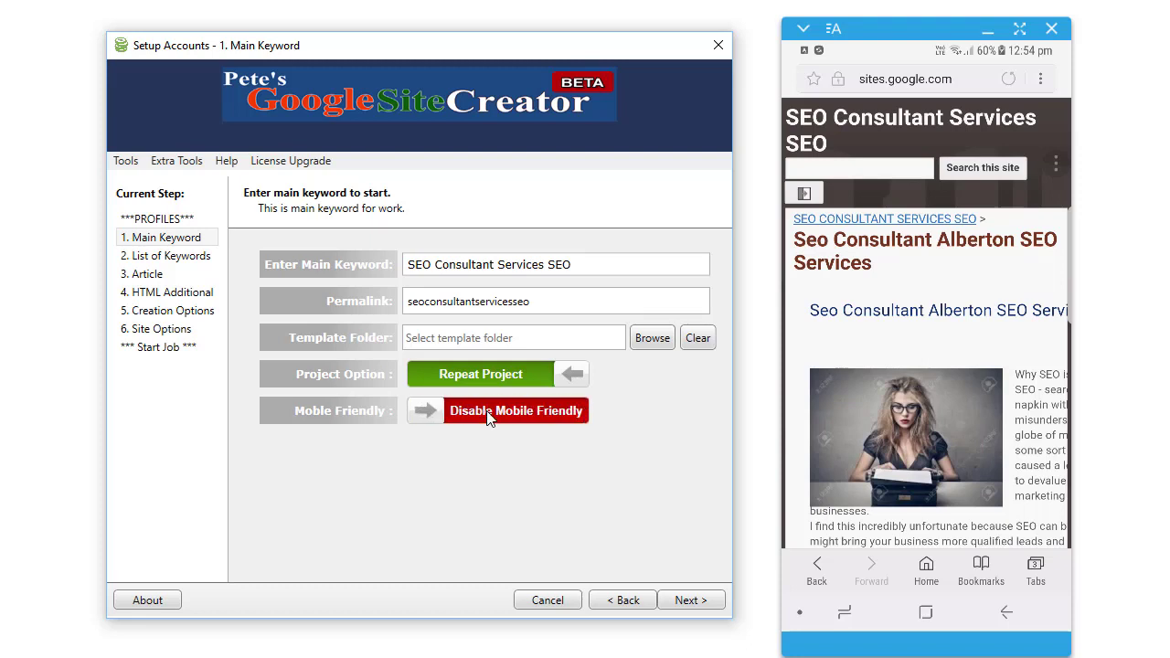
click(487, 412)
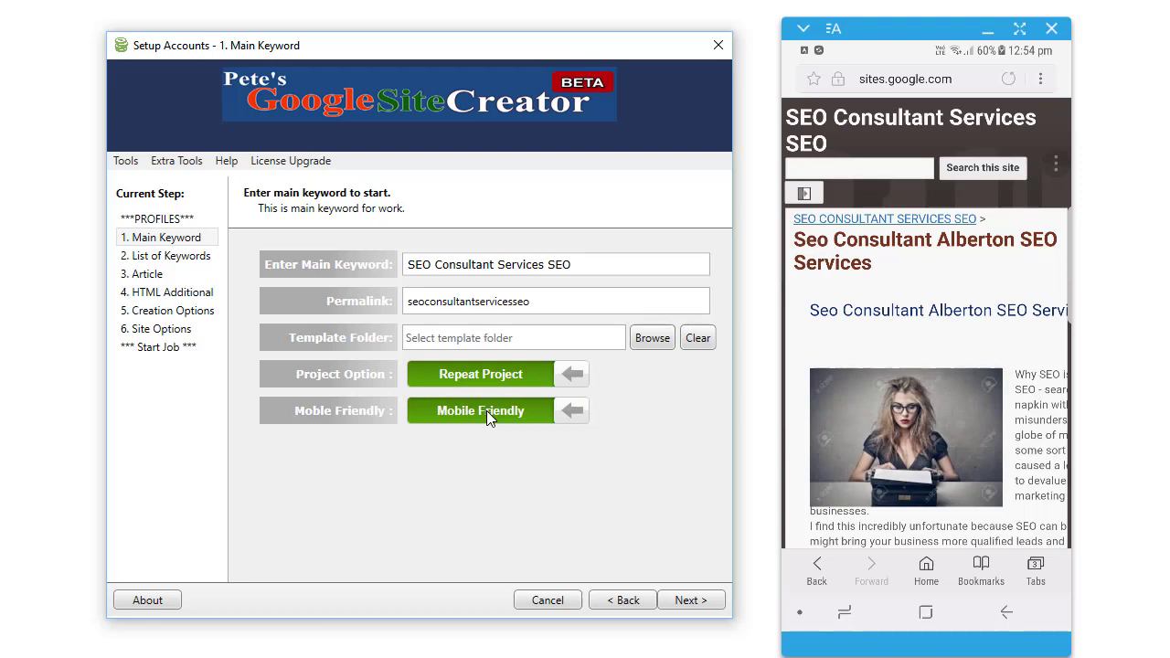